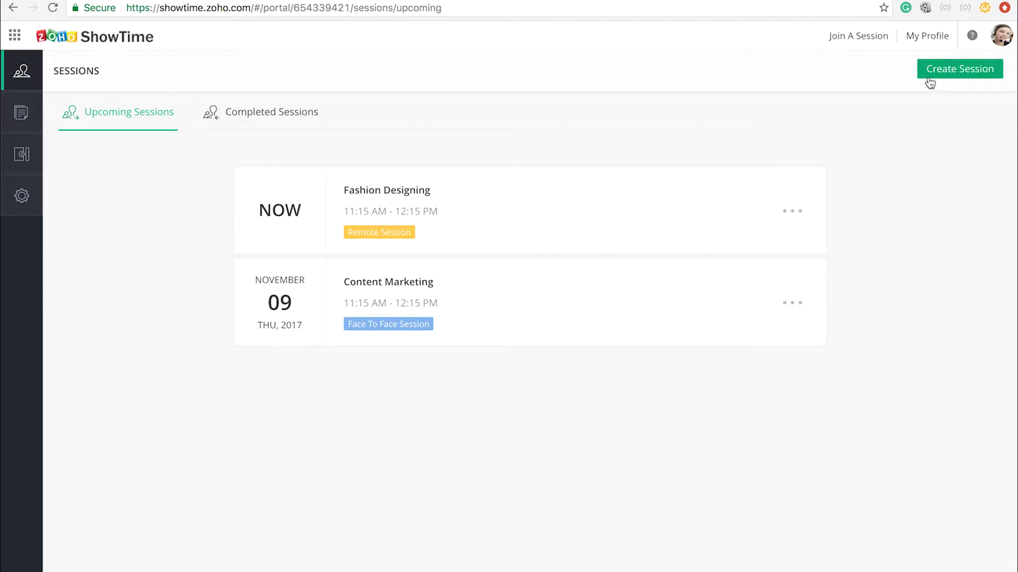
# Check the Fashion Designing session's actions and the completed sessions, then go to the presentations library.
pyautogui.click(795, 211)
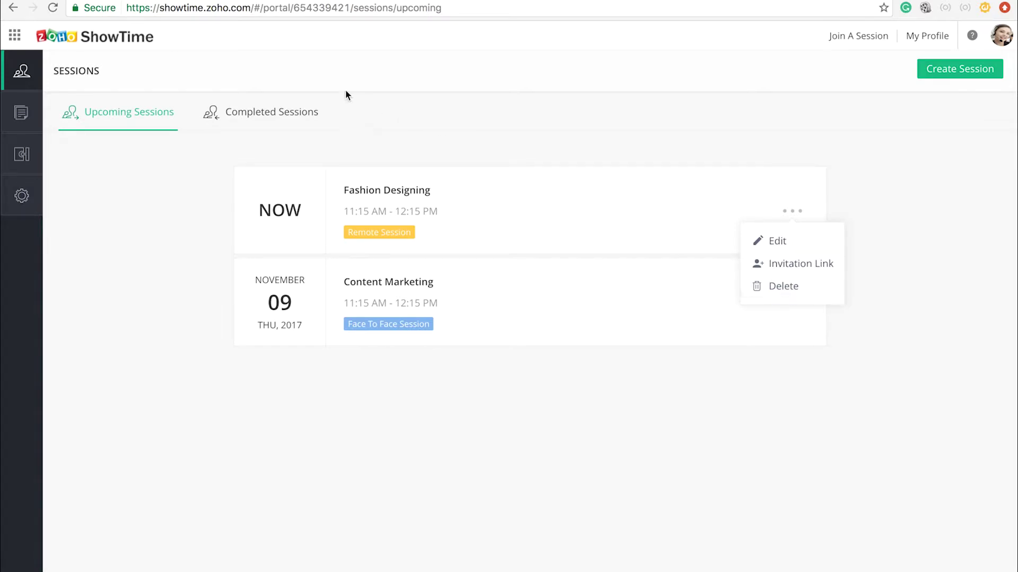
pyautogui.click(248, 120)
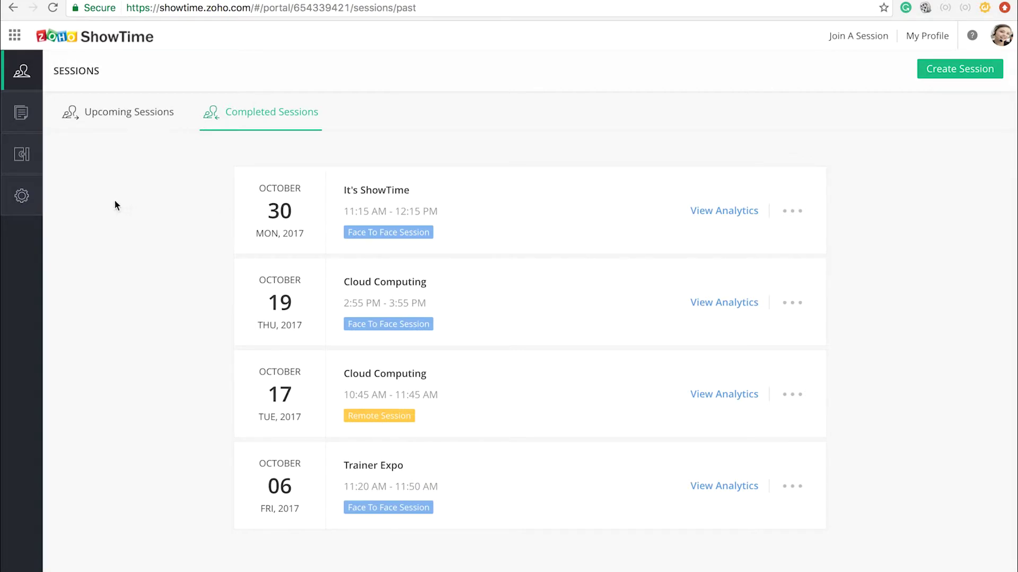
pyautogui.click(22, 113)
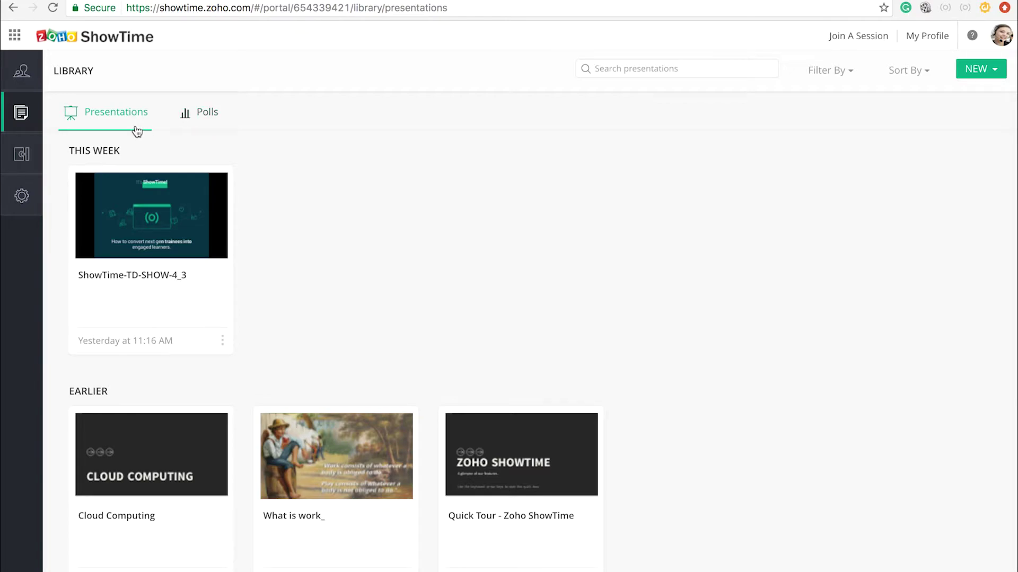
# Preview a card's actions and the NEW options, then open the Art quote poll's editor and cancel it.
pyautogui.click(221, 347)
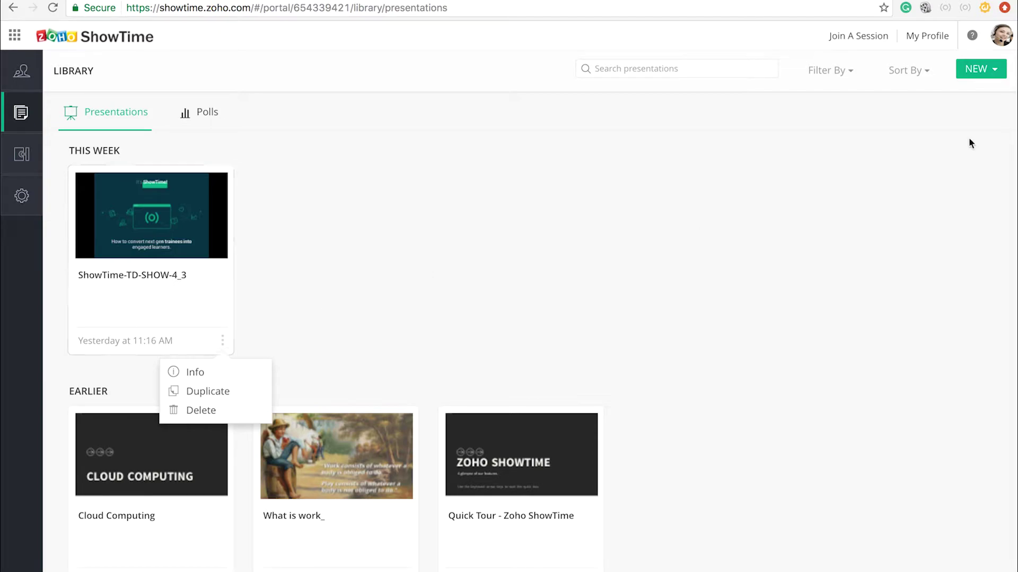
pyautogui.click(996, 70)
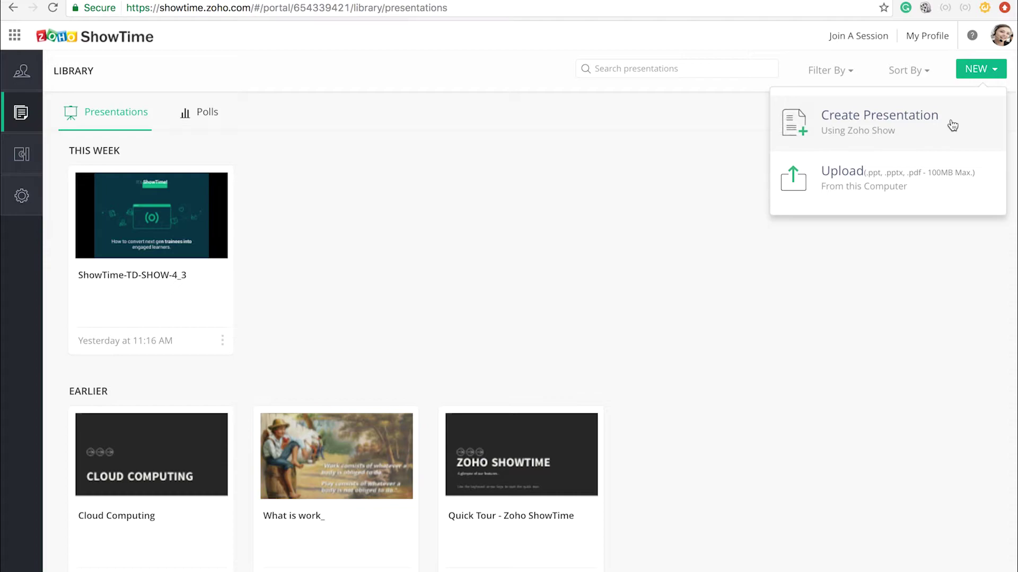
pyautogui.click(531, 100)
pyautogui.click(239, 116)
pyautogui.moveTo(530, 239)
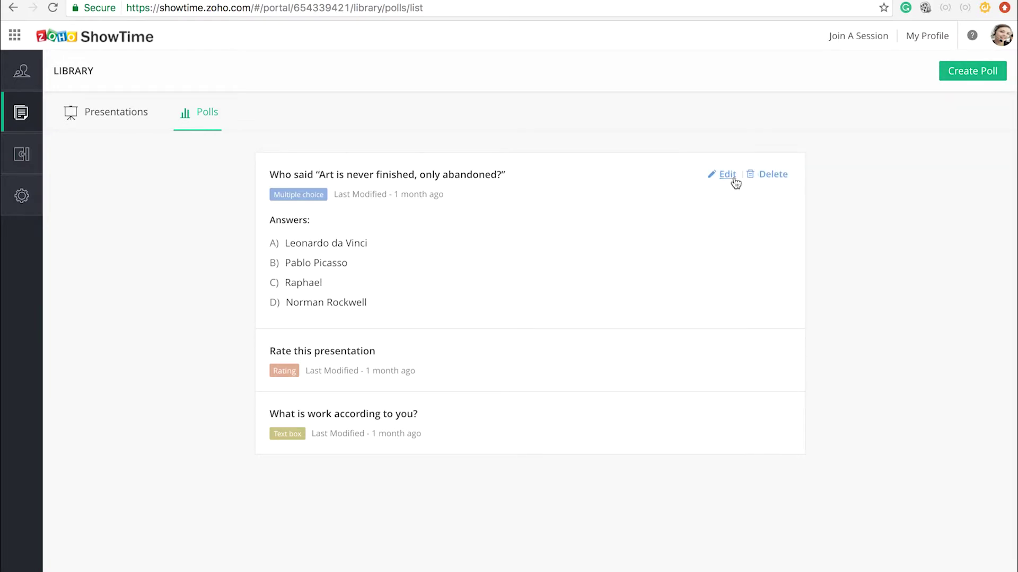
pyautogui.click(731, 173)
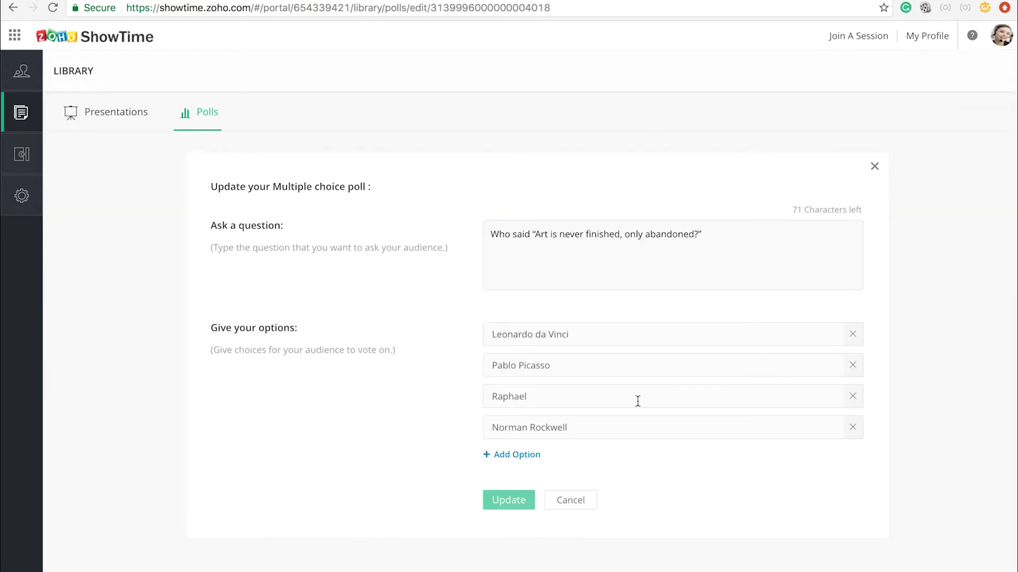
pyautogui.click(589, 501)
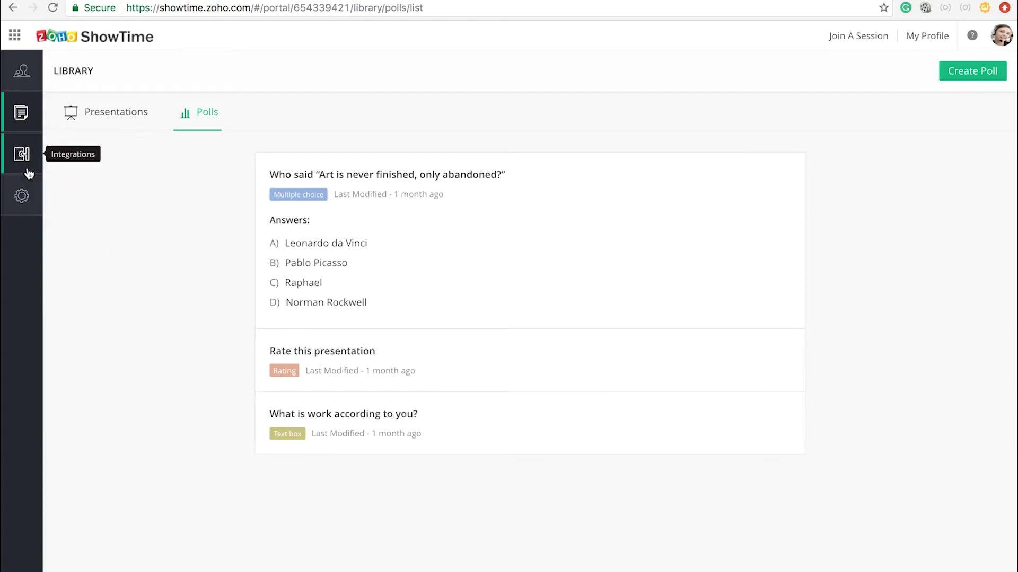
# Go to the Integrations page showing the PowerPoint plugin and ShowTime Presenter app.
pyautogui.click(21, 160)
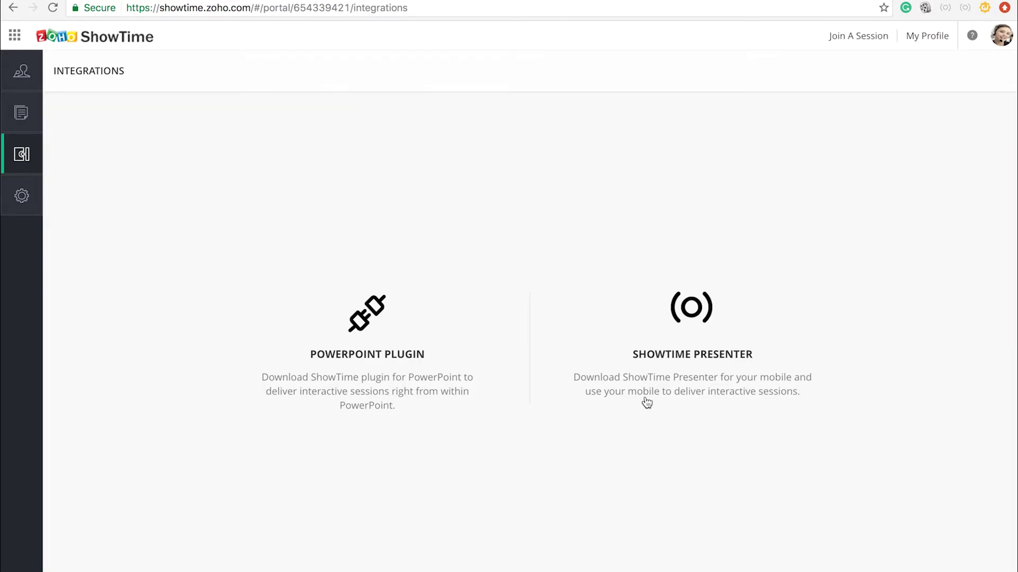
# Go to the Settings page, then view the public speaker profile.
pyautogui.click(22, 196)
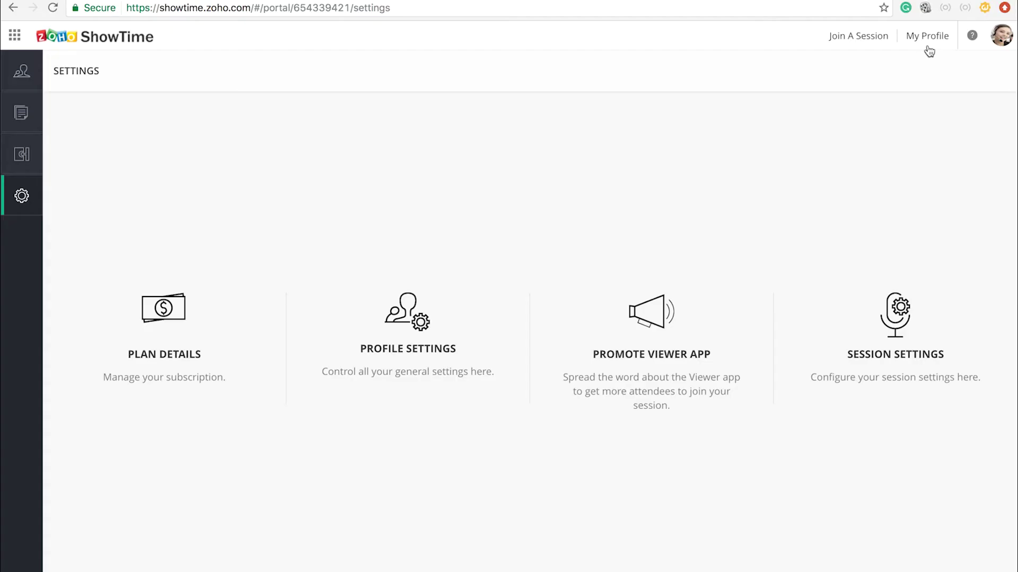
pyautogui.click(927, 36)
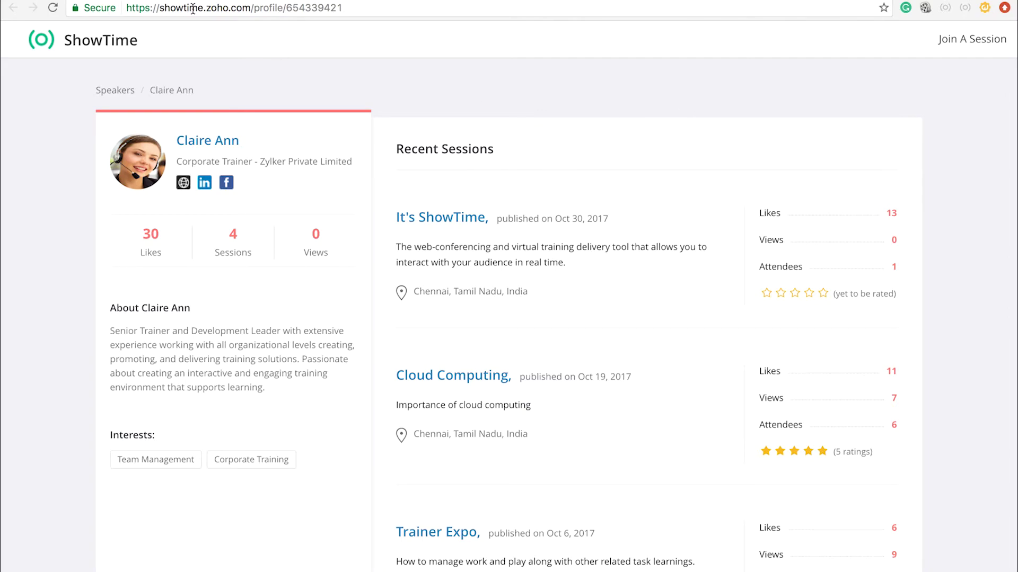
# Bring up the ? help menu on the Settings page.
pyautogui.click(972, 35)
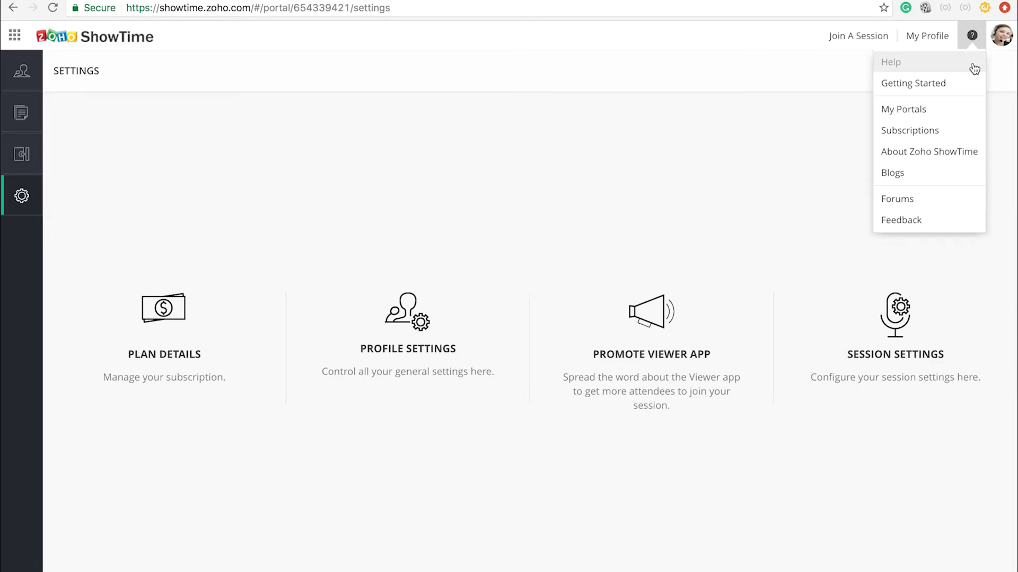
# Visit the Help pages, postpone the Getting Started welcome tour, and view My Portals.
pyautogui.click(891, 62)
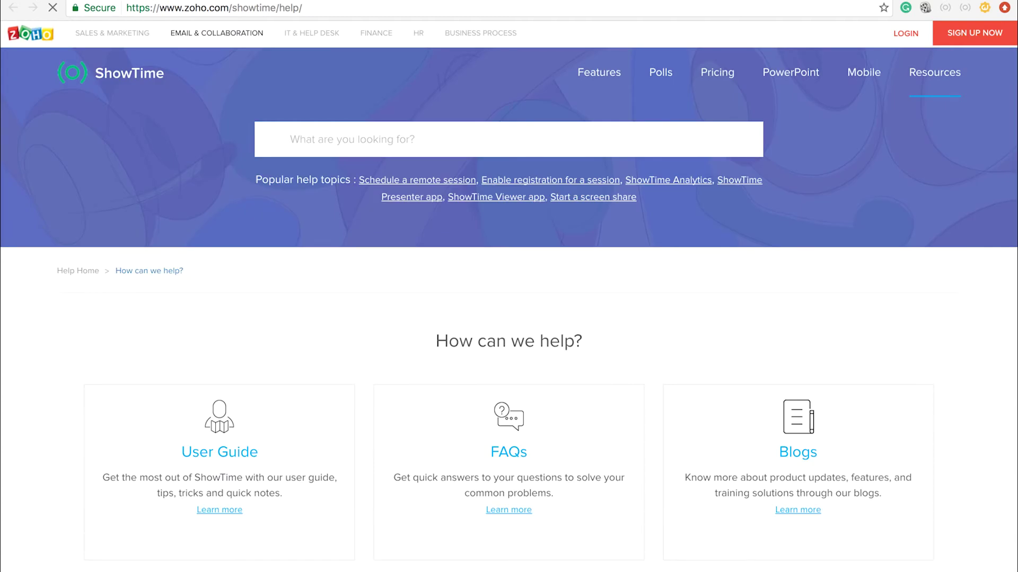
pyautogui.scroll(-2, 498, 389)
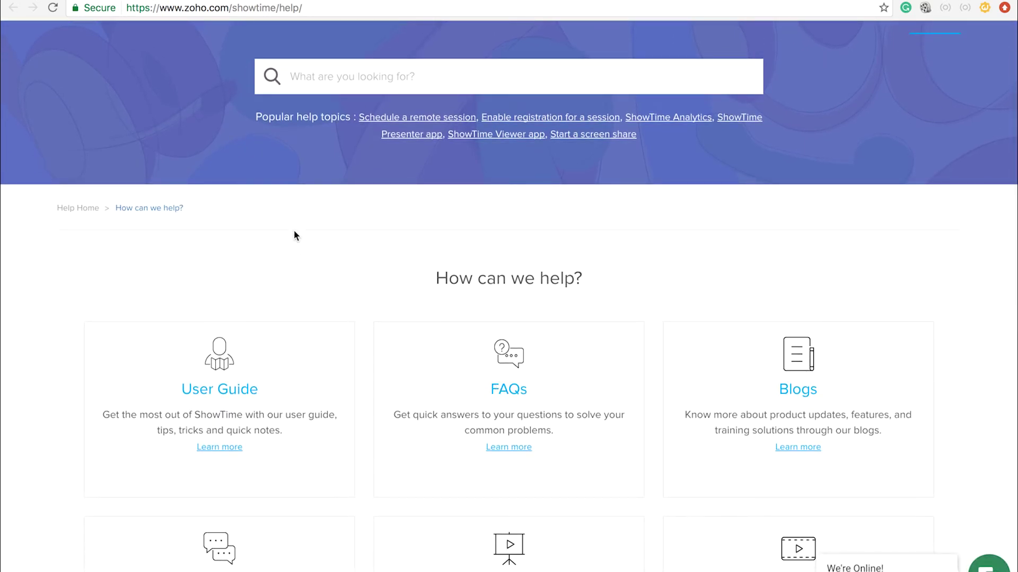
pyautogui.hotkey('ctrl', 'Tab')
pyautogui.click(970, 36)
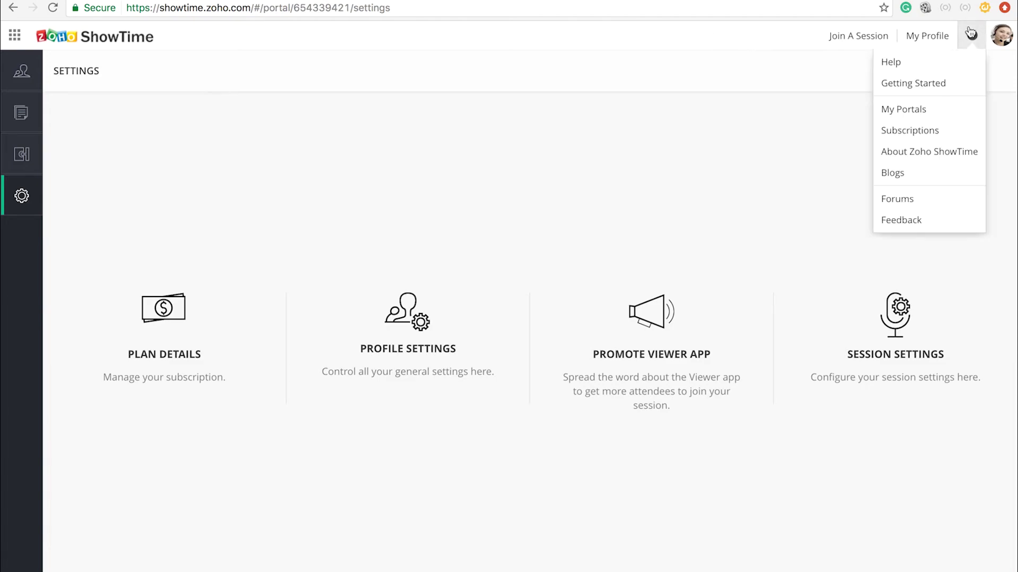
pyautogui.click(914, 83)
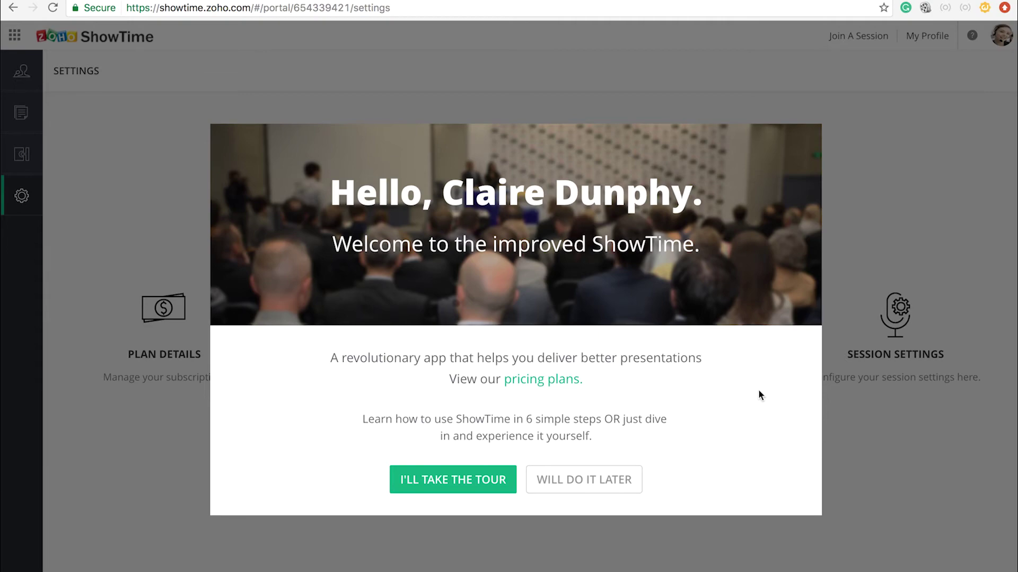
pyautogui.click(626, 479)
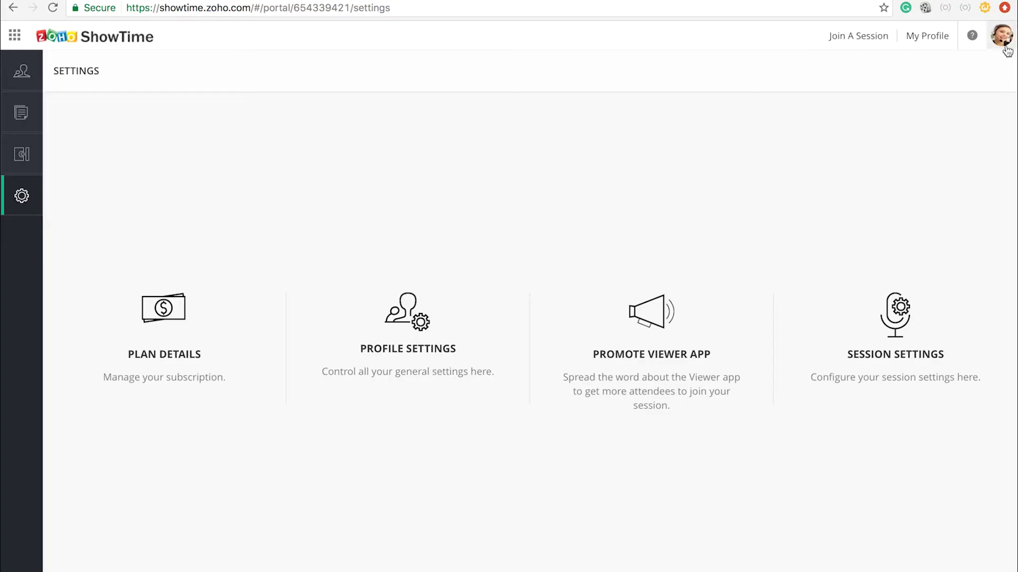
pyautogui.click(972, 36)
pyautogui.click(906, 109)
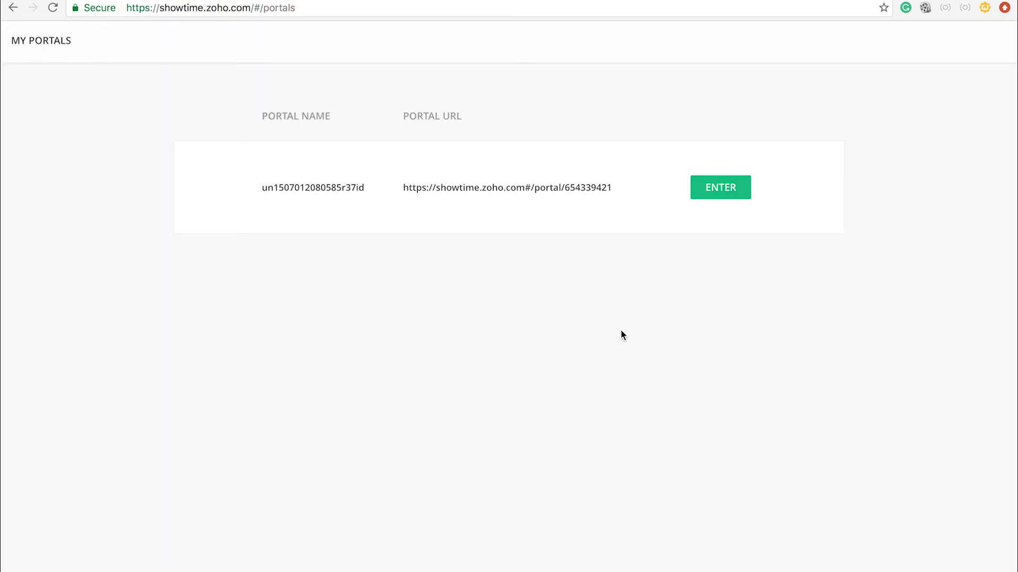
# Go back to Settings and view the yearly subscription plans in the Zoho Store.
pyautogui.click(13, 7)
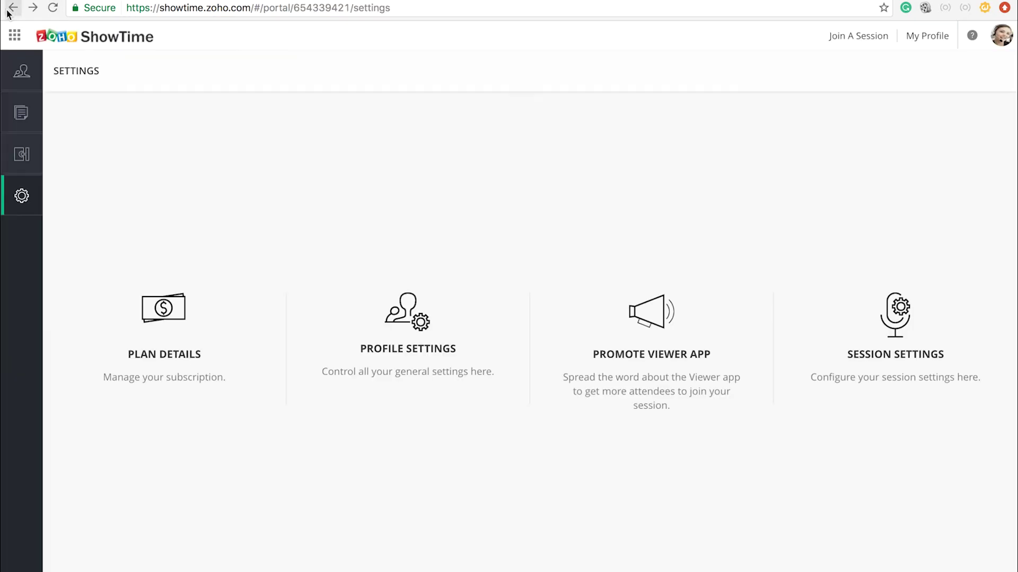
pyautogui.click(972, 36)
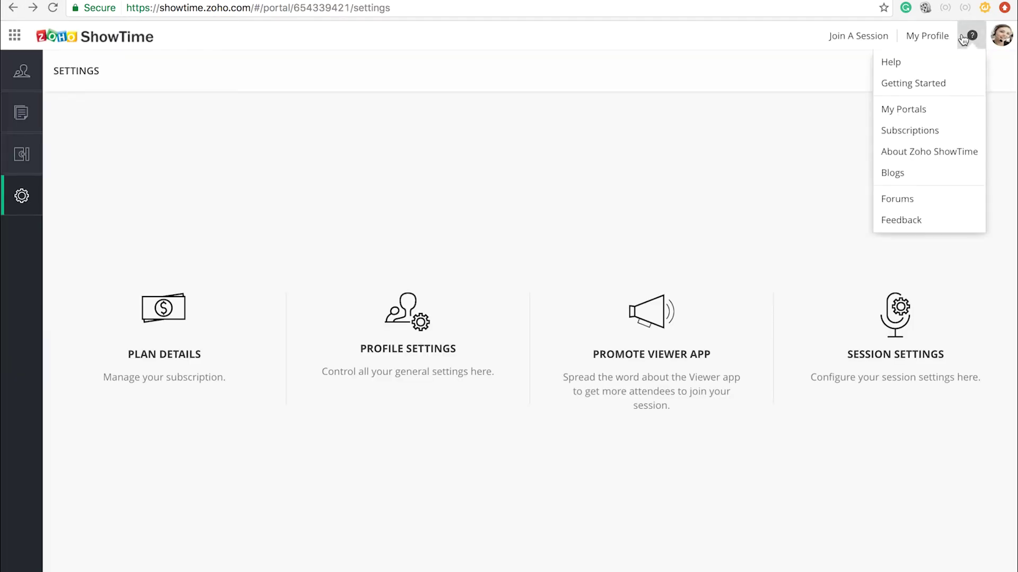
pyautogui.click(946, 132)
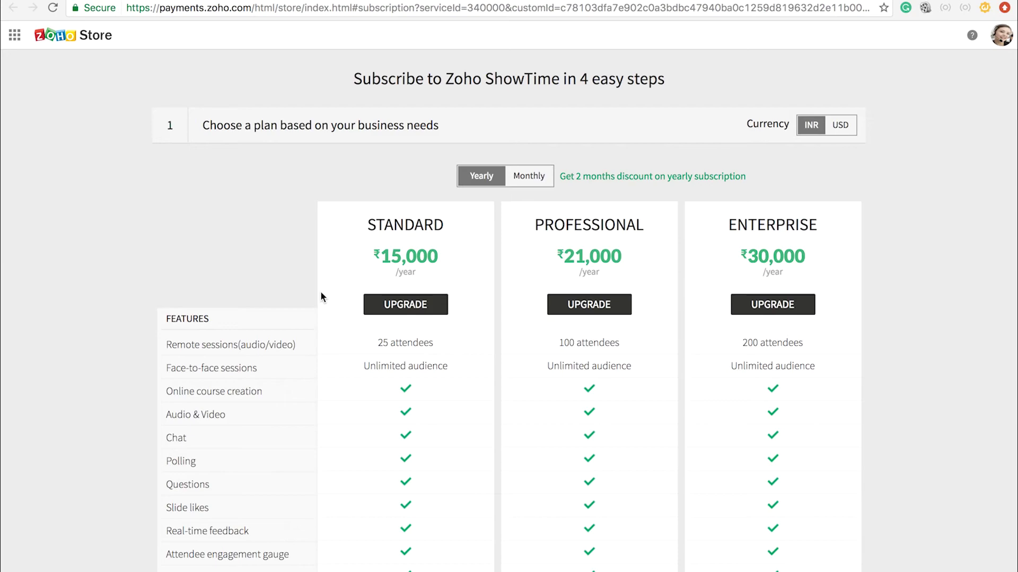
pyautogui.scroll(-1, 320, 292)
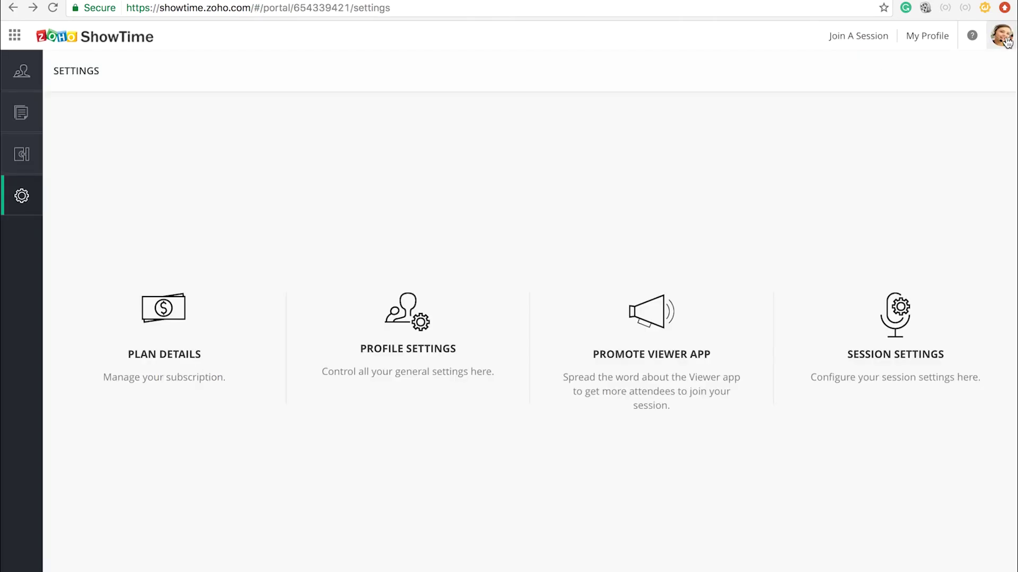
# Visit the About Zoho ShowTime blog page, then the ShowTime community forums.
pyautogui.click(972, 35)
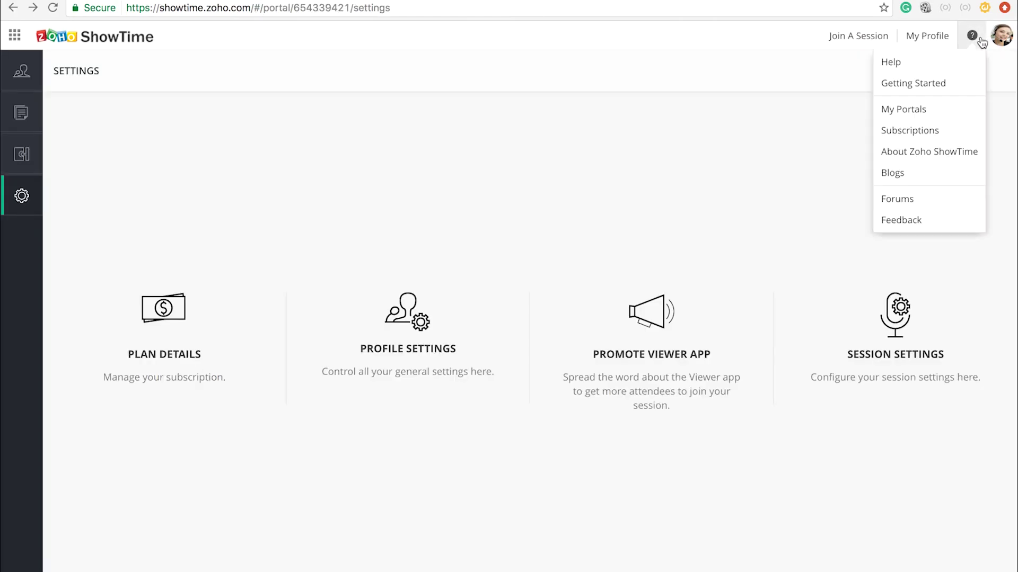
pyautogui.click(957, 153)
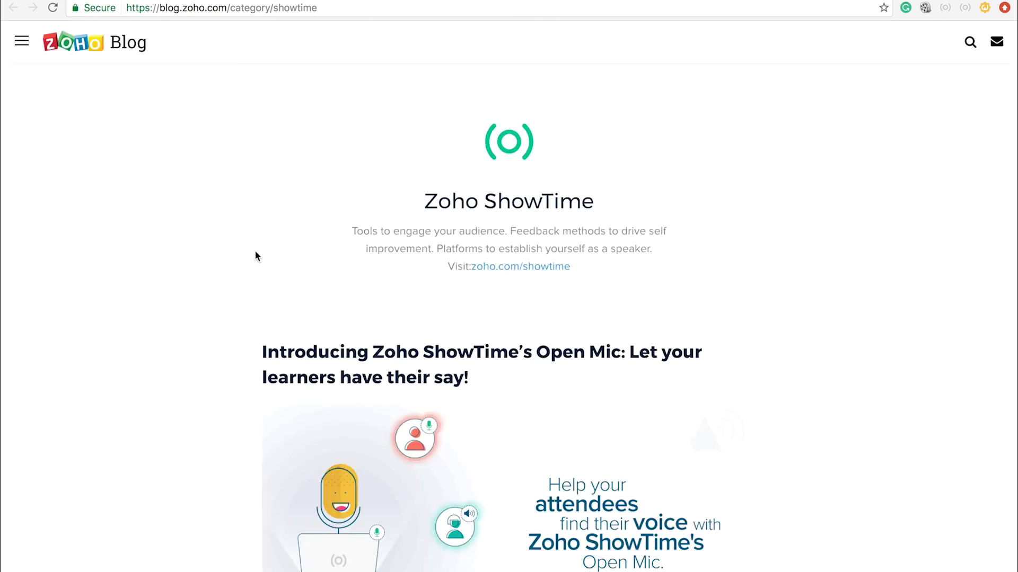
pyautogui.scroll(-1, 235, 328)
pyautogui.scroll(-1, 234, 329)
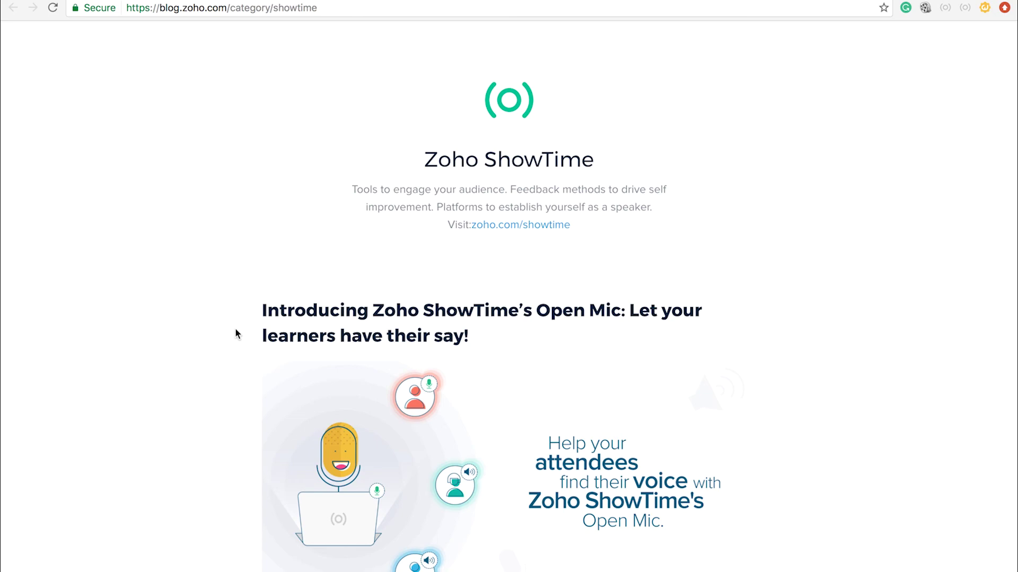
pyautogui.hotkey('ctrl', 'Tab')
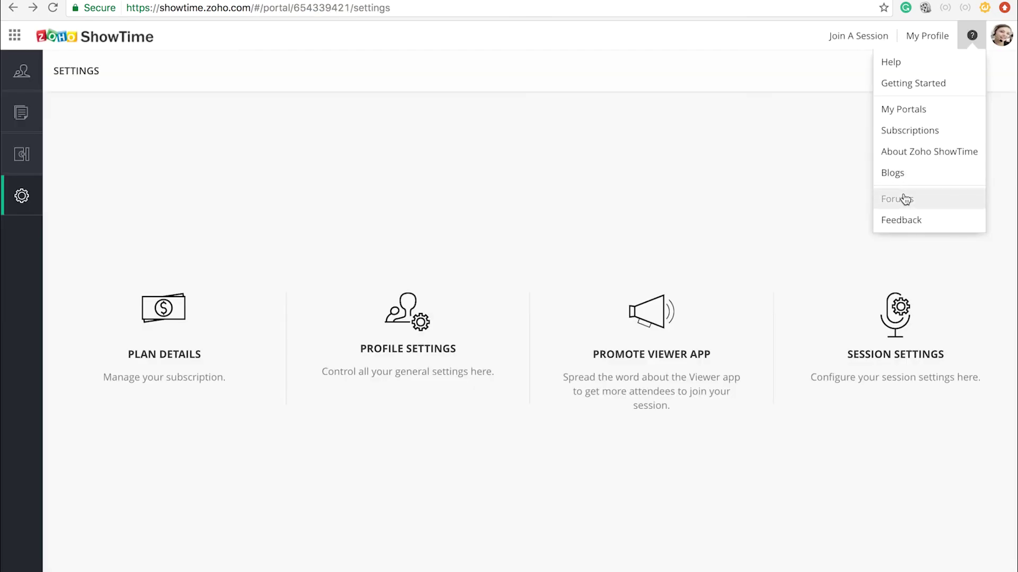
pyautogui.click(905, 198)
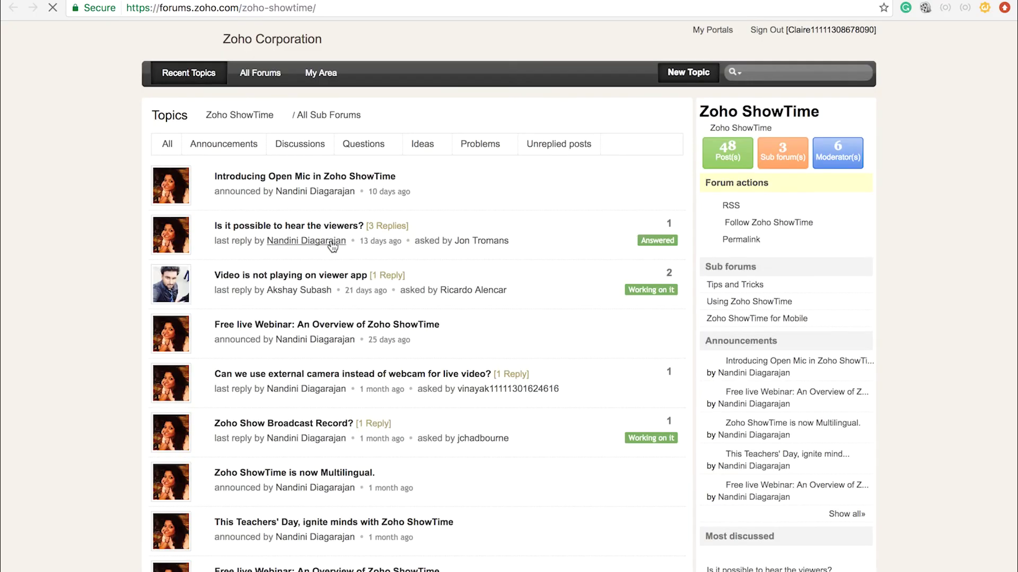
pyautogui.scroll(-2, 330, 240)
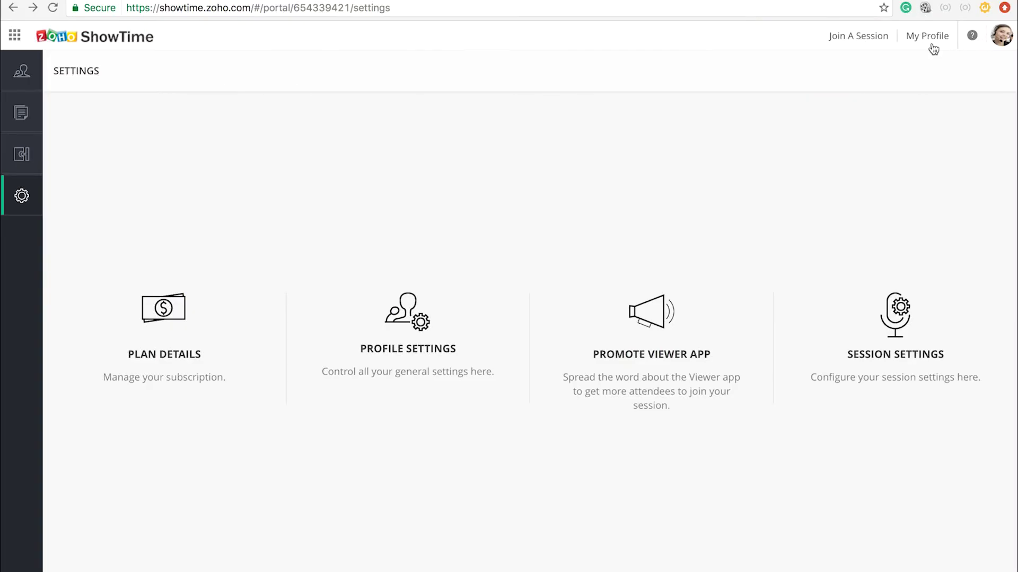
# Choose Feedback from the ? help menu to bring up the Send us your Feedback form.
pyautogui.click(972, 35)
pyautogui.click(900, 220)
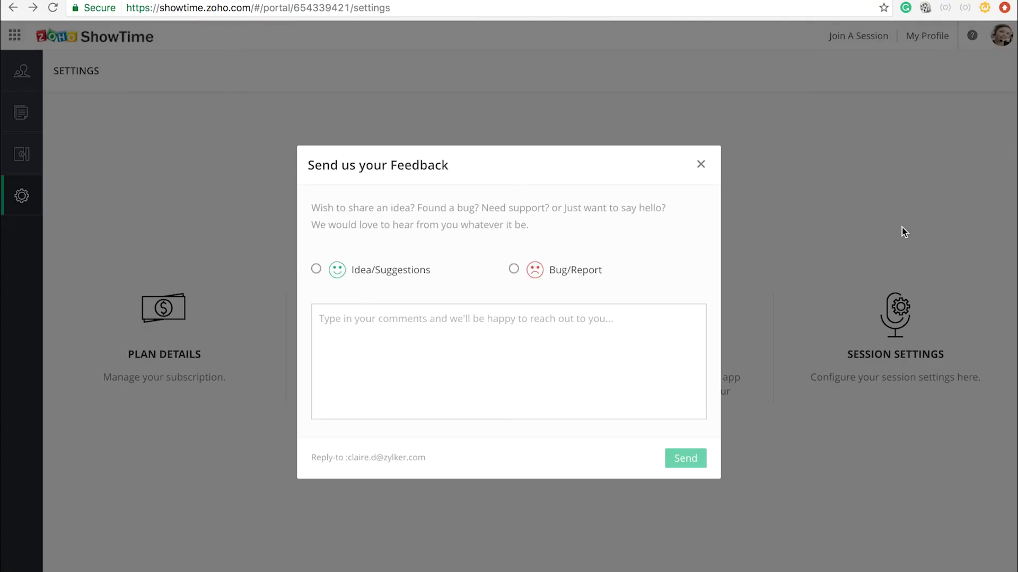